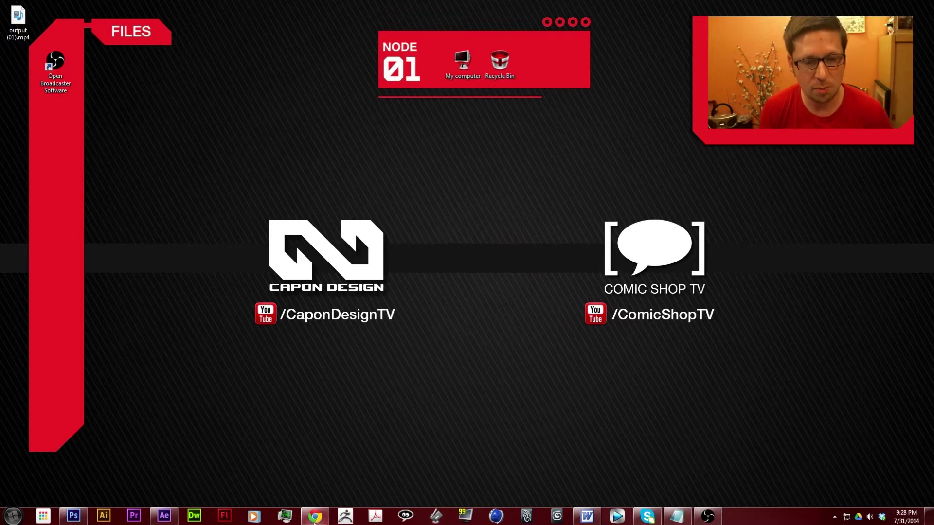
# Clear the browser away and bring the After Effects Star Wars crawl project to the front.
pyautogui.click(316, 516)
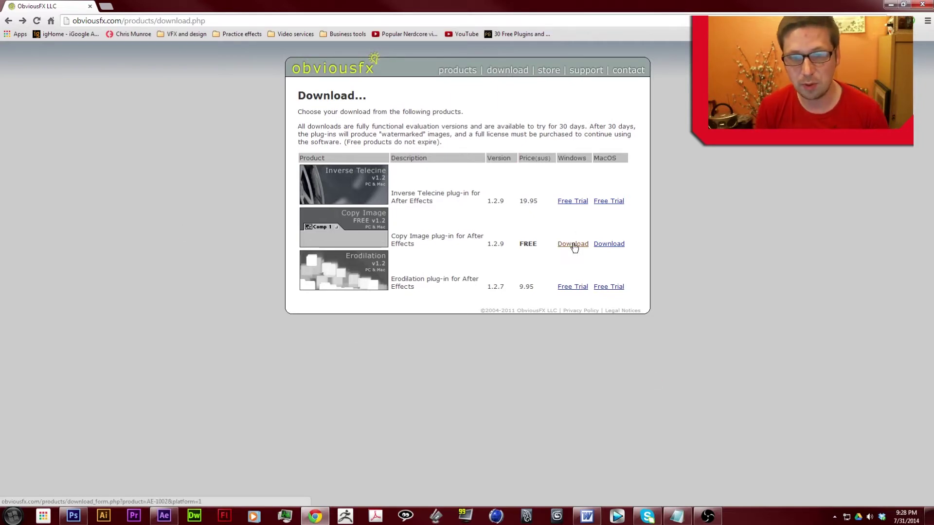
pyautogui.click(889, 5)
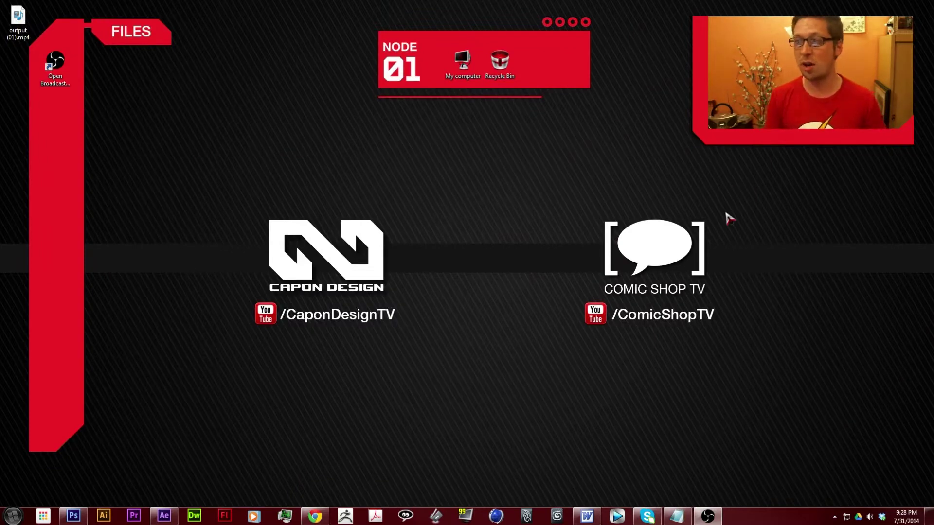
pyautogui.click(164, 516)
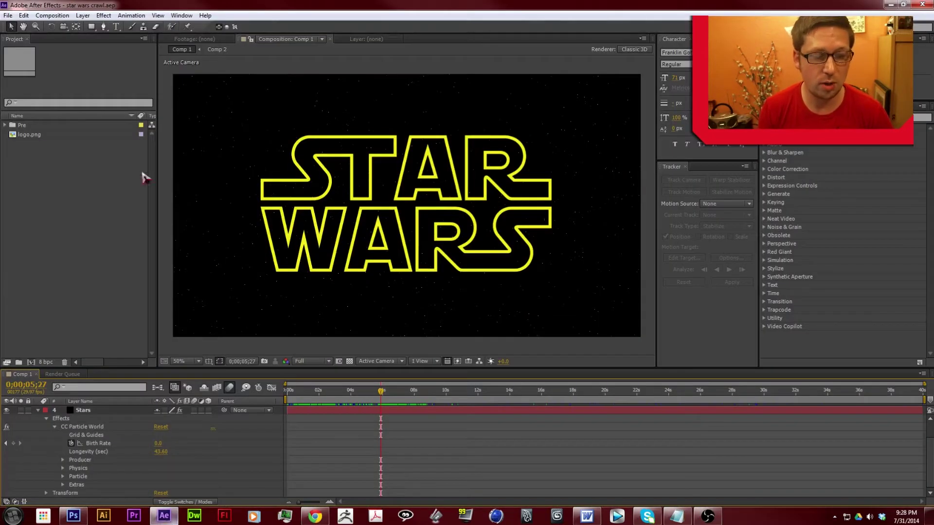
# Scrub to a later frame of the STAR WARS logo, copy it as an image, then switch to Photoshop.
pyautogui.click(24, 15)
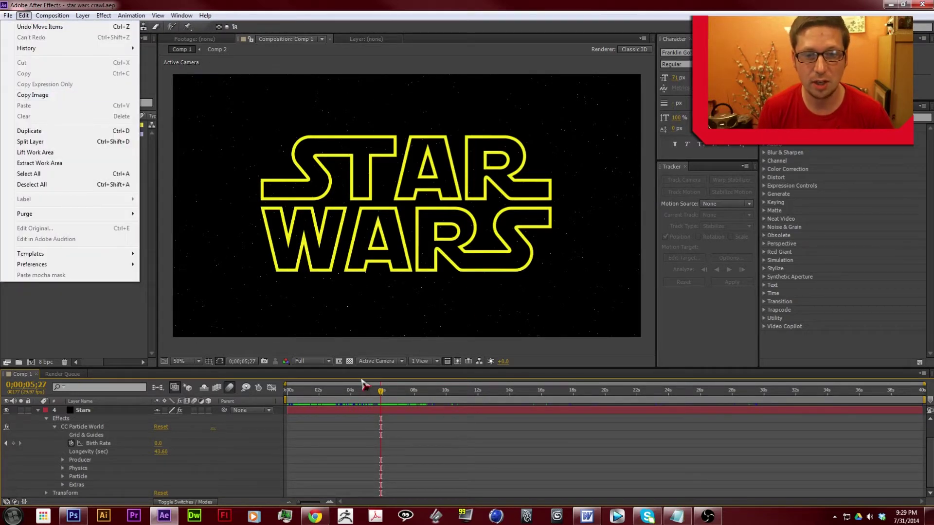
pyautogui.click(386, 395)
pyautogui.moveTo(396, 397); pyautogui.dragTo(384, 413)
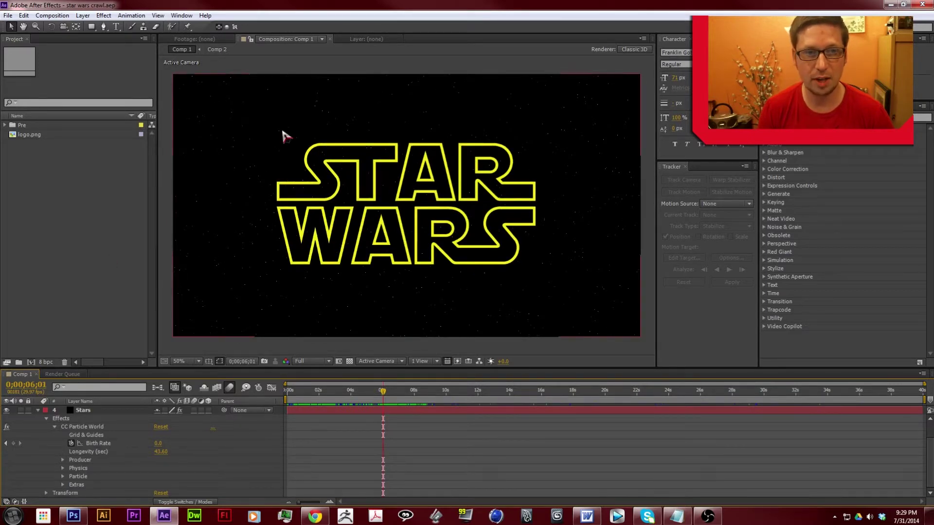
pyautogui.click(22, 15)
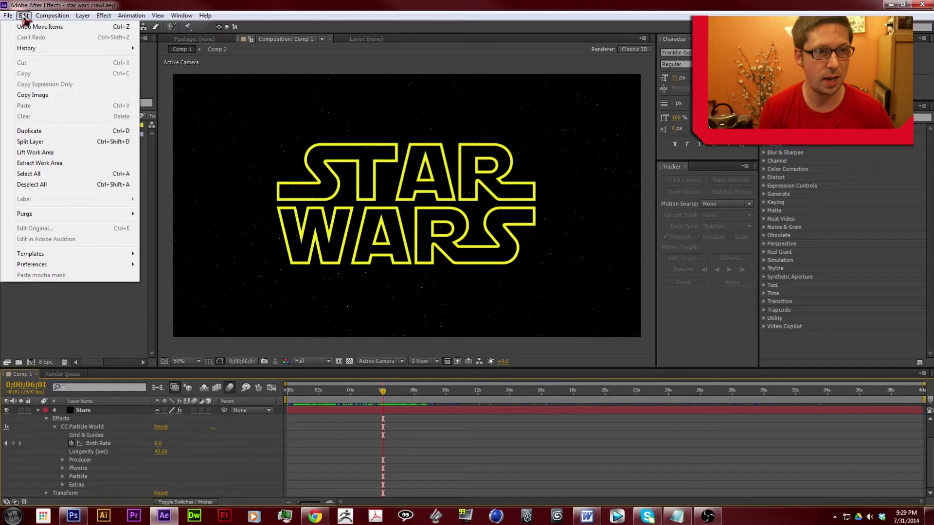
pyautogui.click(52, 89)
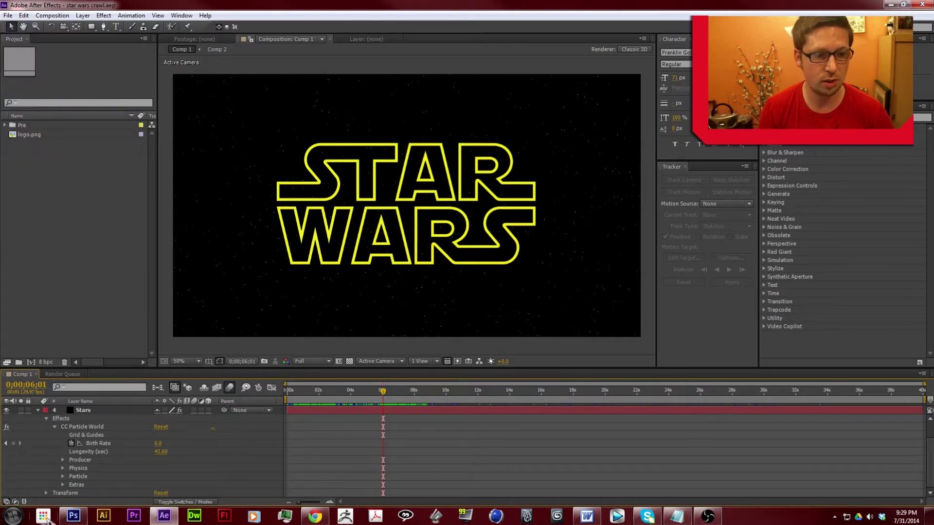
pyautogui.moveTo(77, 520)
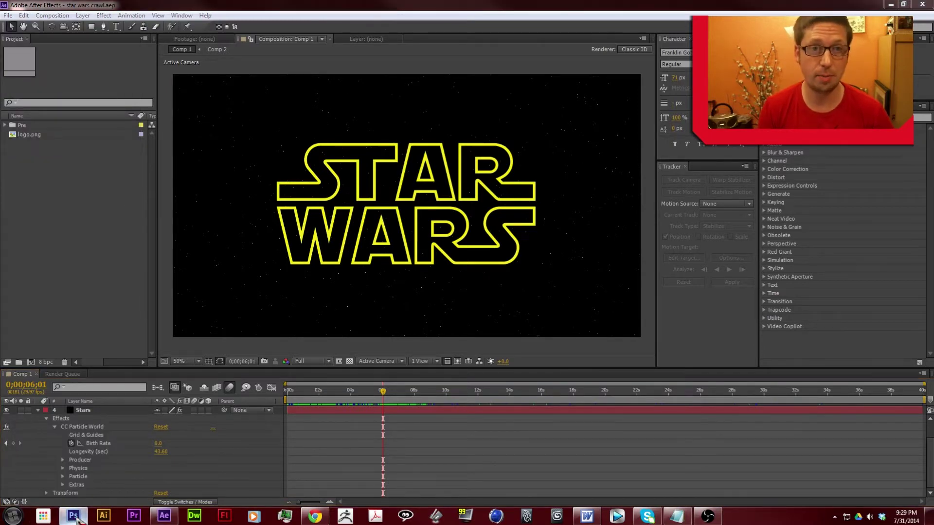
pyautogui.click(74, 517)
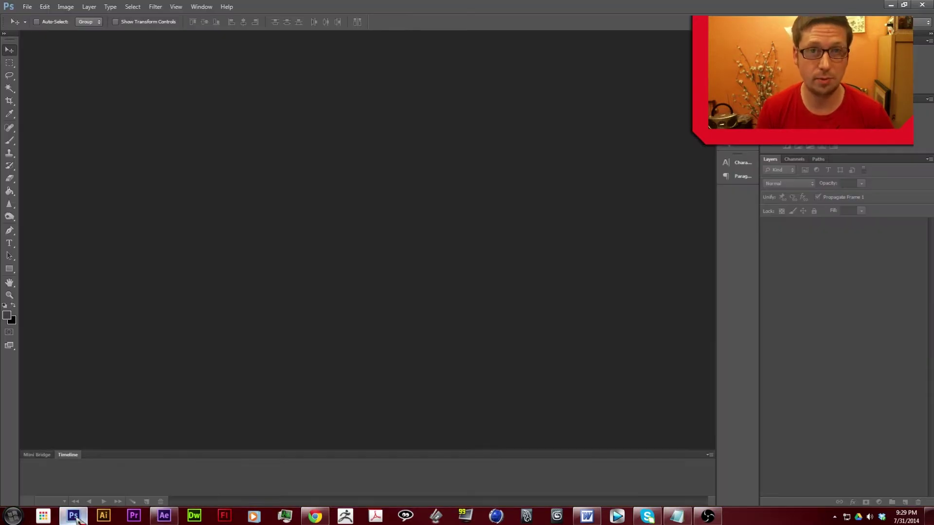
# Create a blank white 1920 × 1080 document, Untitled-1, from the Clipboard preset.
pyautogui.click(27, 7)
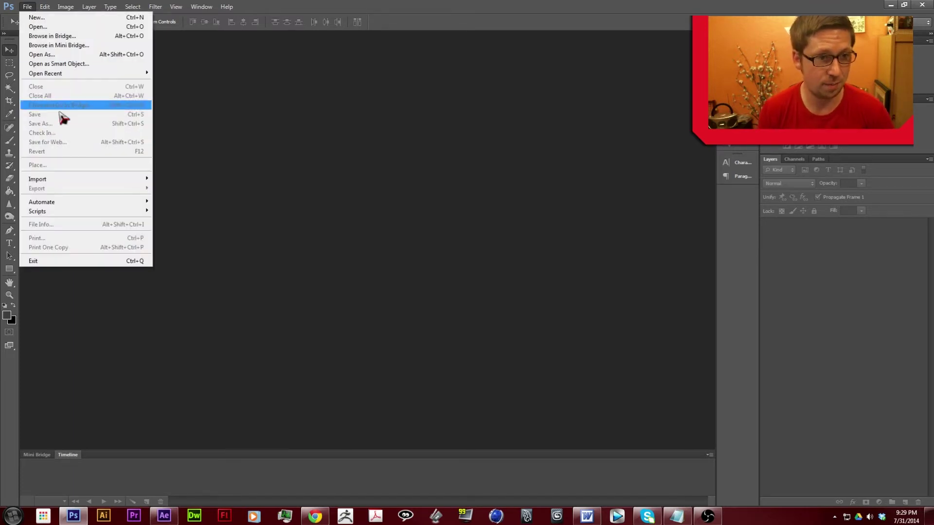
pyautogui.click(49, 17)
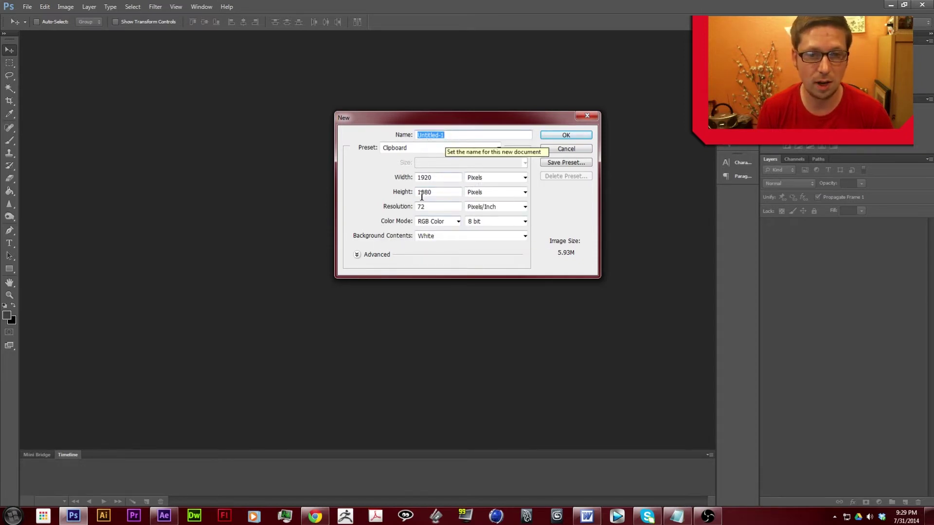
pyautogui.click(559, 137)
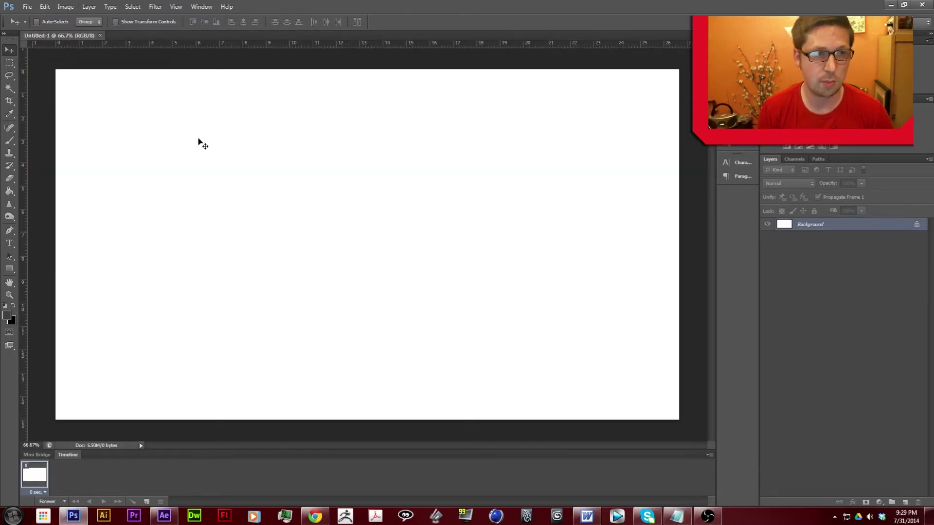
pyautogui.click(45, 7)
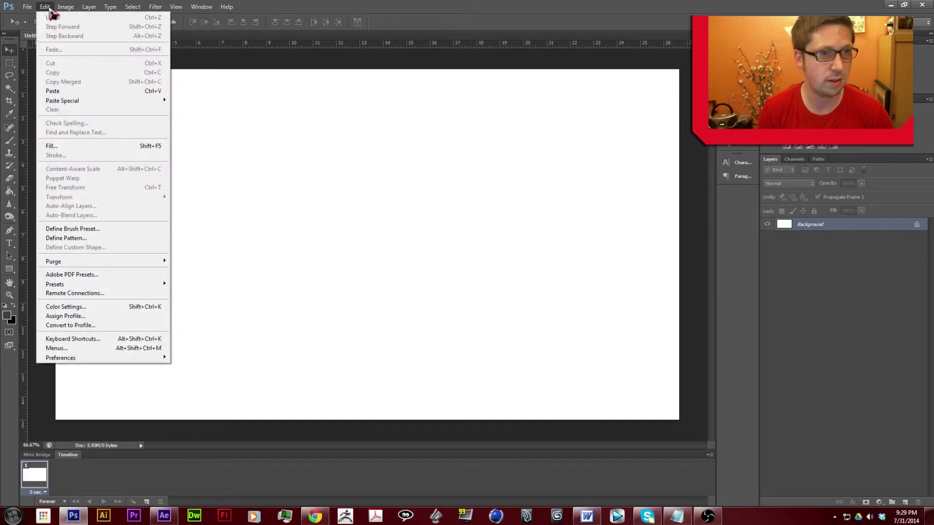
# Paste the copied STAR WARS starfield frame into Untitled-1 as Layer 1.
pyautogui.click(69, 91)
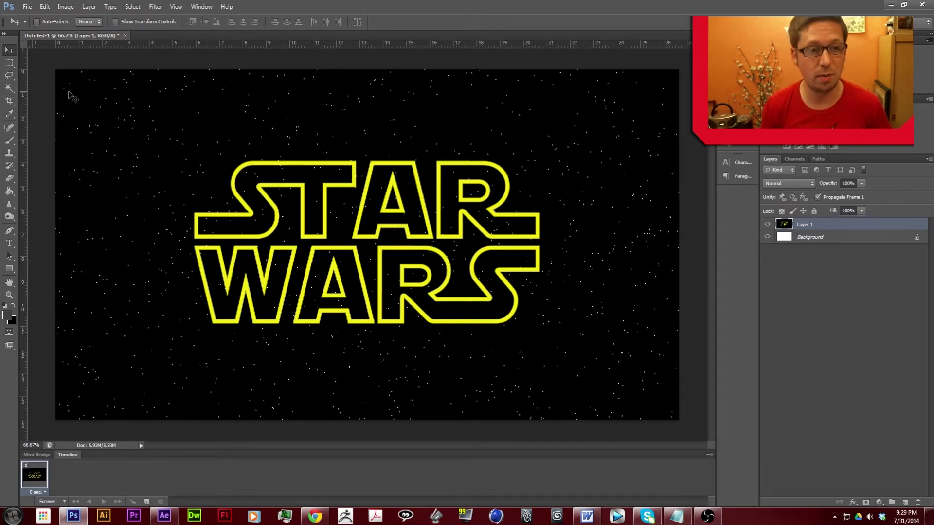
pyautogui.click(9, 269)
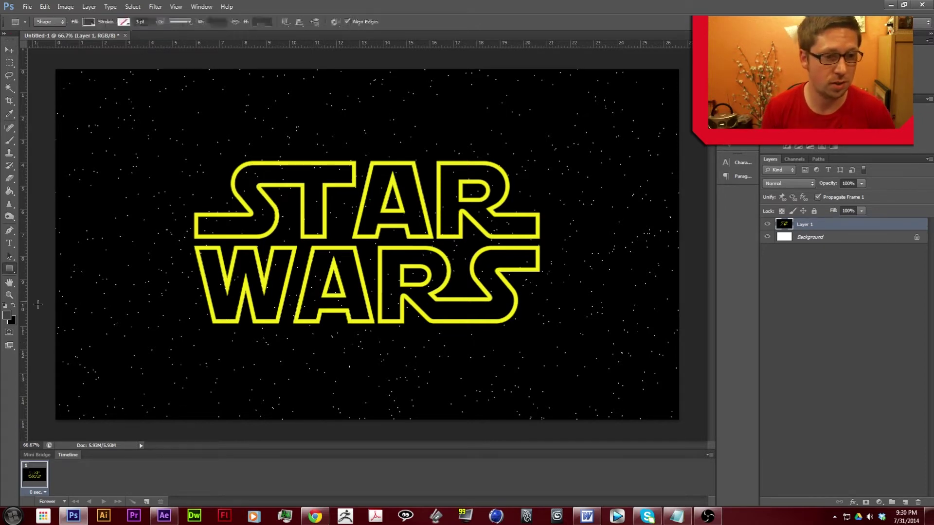
# Draw a wide rectangle across the lower canvas filled with yellow sampled from the logo.
pyautogui.moveTo(47, 306); pyautogui.dragTo(704, 396)
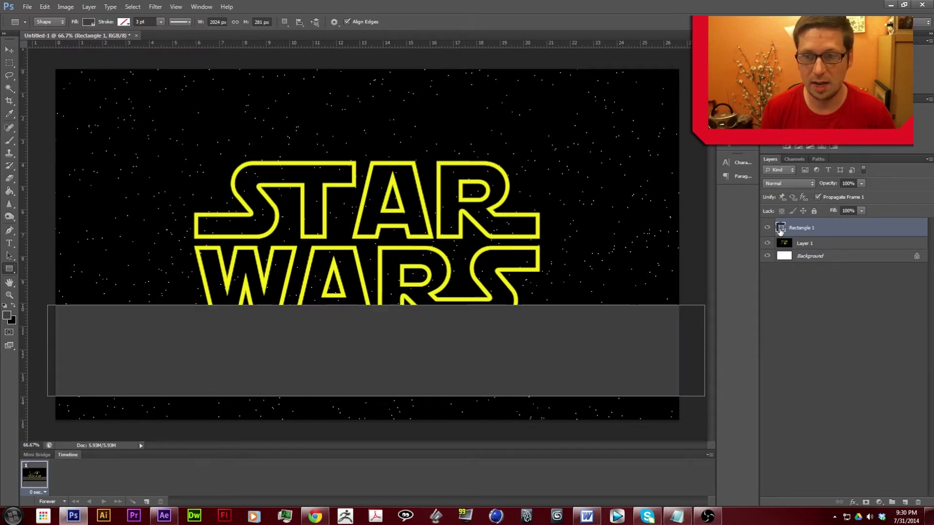
pyautogui.doubleClick(780, 229)
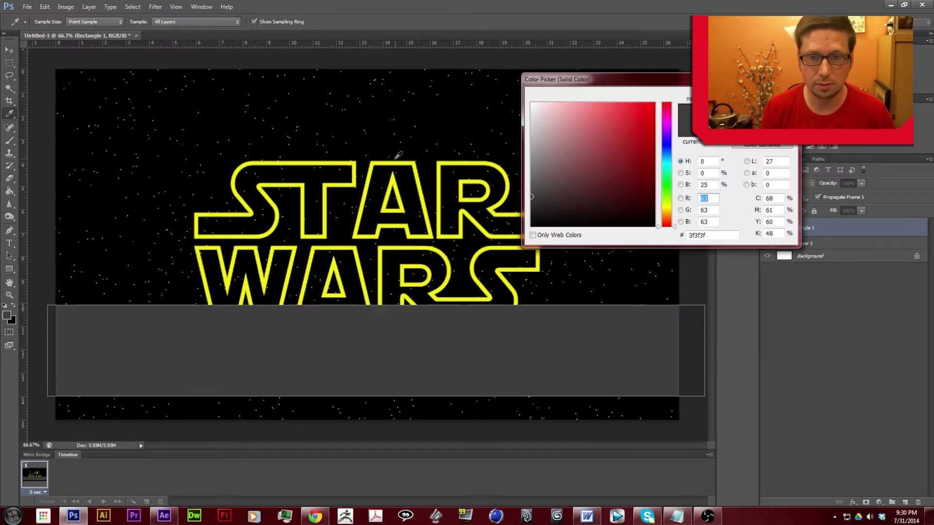
pyautogui.click(396, 163)
pyautogui.press('Return')
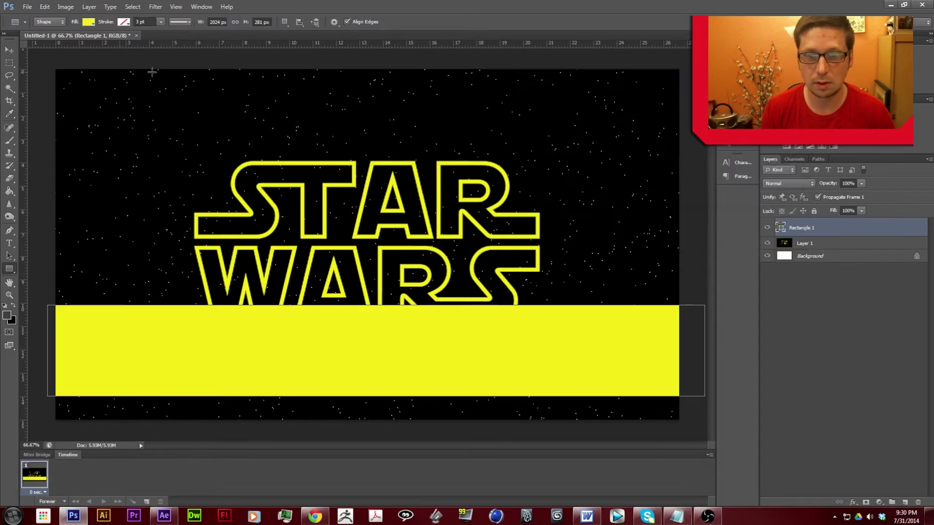
# Raise the STAR WARS logo and shorten the yellow bar from its top edge.
pyautogui.press('v')
pyautogui.click(827, 244)
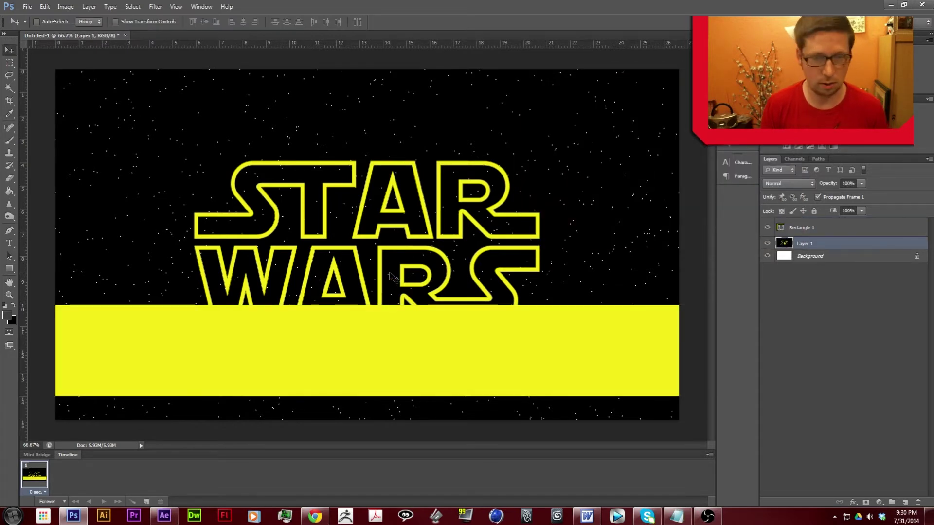
pyautogui.moveTo(394, 277); pyautogui.dragTo(395, 225)
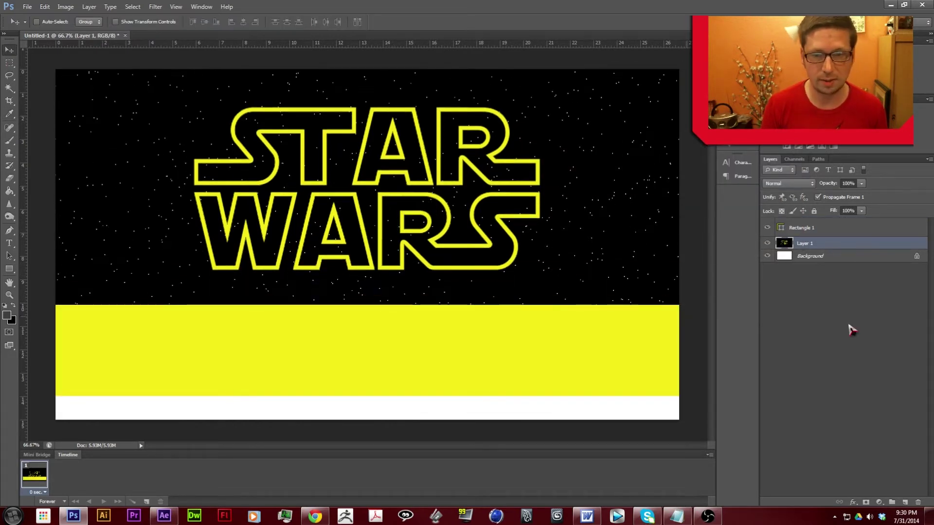
pyautogui.click(811, 228)
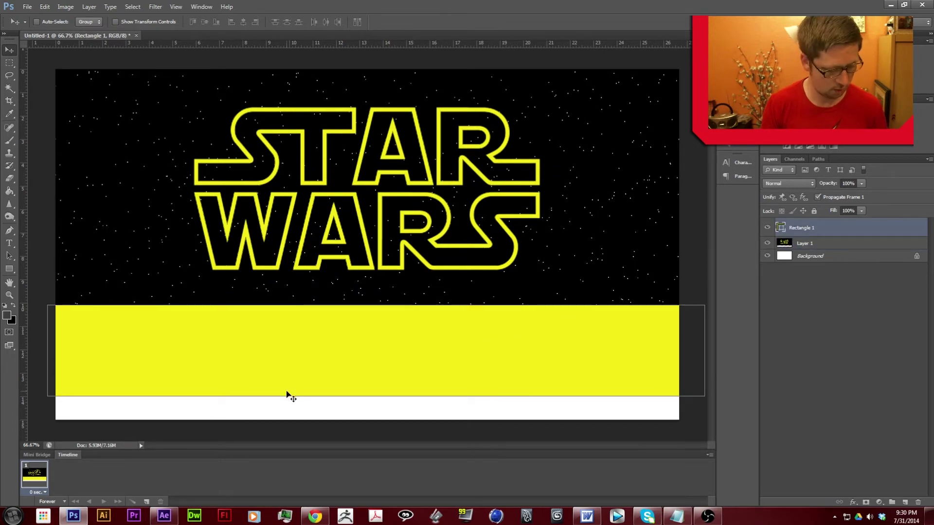
pyautogui.hotkey('ctrl', 't')
pyautogui.moveTo(376, 305); pyautogui.dragTo(376, 333)
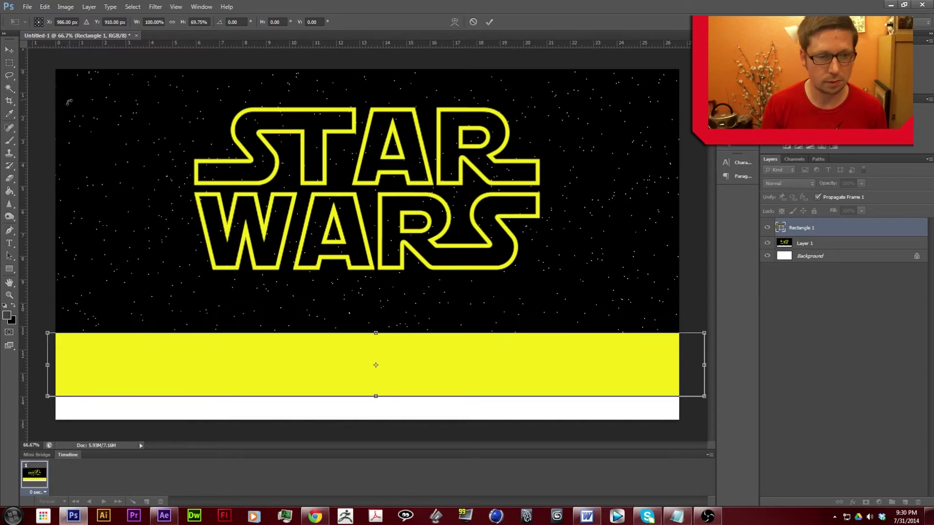
pyautogui.click(10, 50)
pyautogui.click(440, 193)
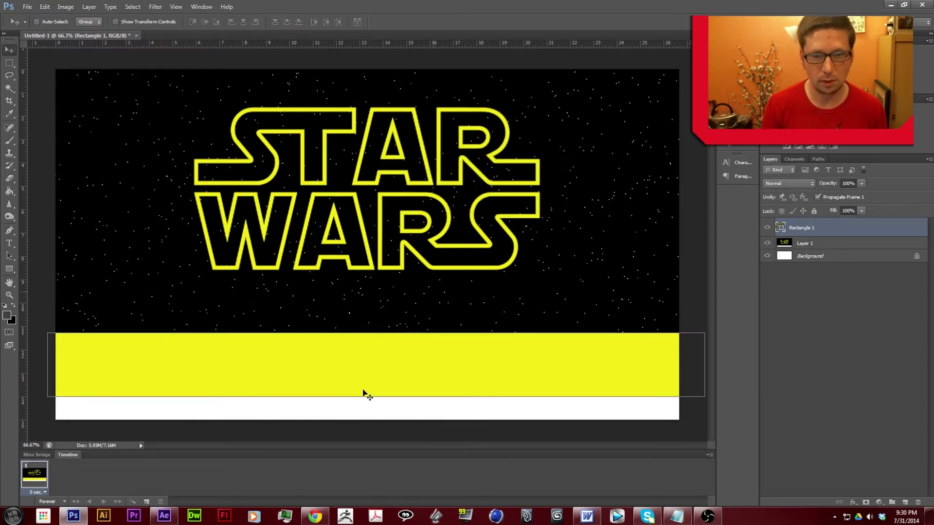
# Duplicate the STAR WARS logo layer to create Layer 1 copy.
pyautogui.moveTo(810, 246); pyautogui.dragTo(906, 501)
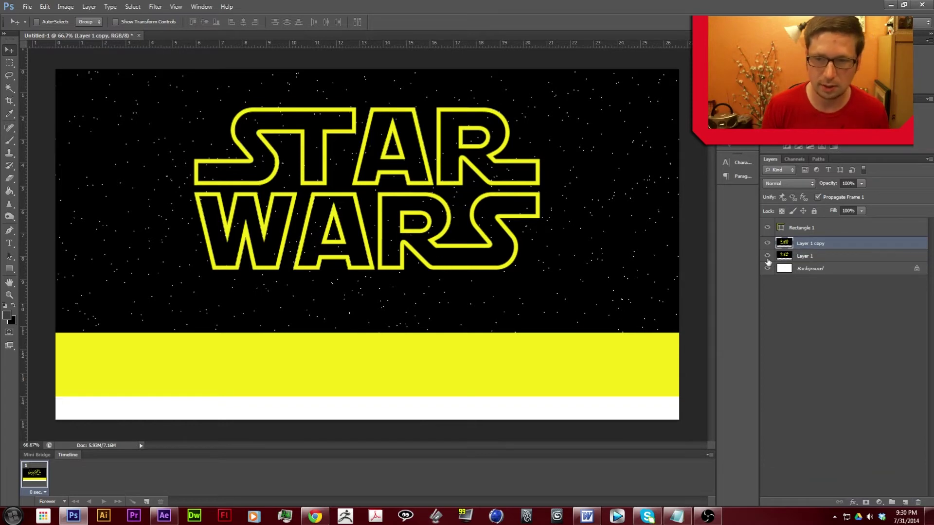
pyautogui.click(819, 257)
pyautogui.moveTo(578, 295); pyautogui.dragTo(577, 341)
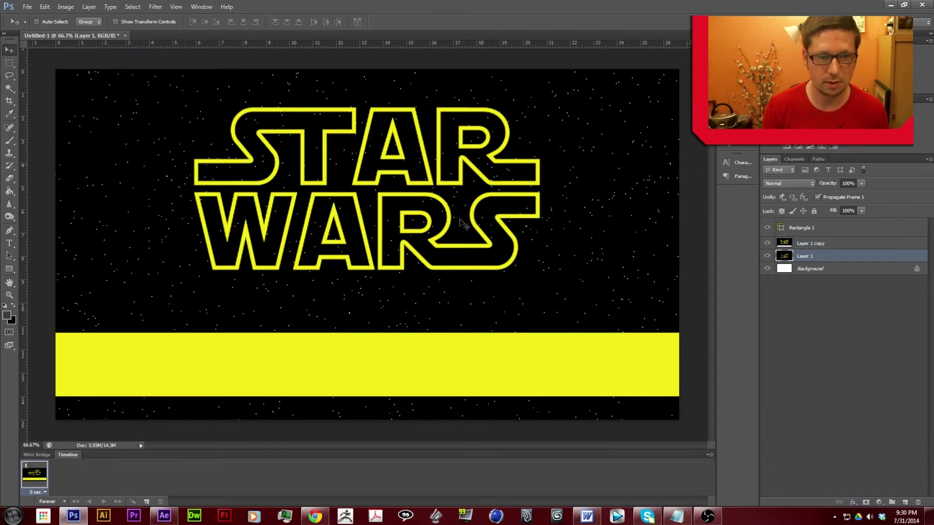
# Add a canvas-wide AE TUTORIAL text box on the bar and move its layer to the top.
pyautogui.click(9, 243)
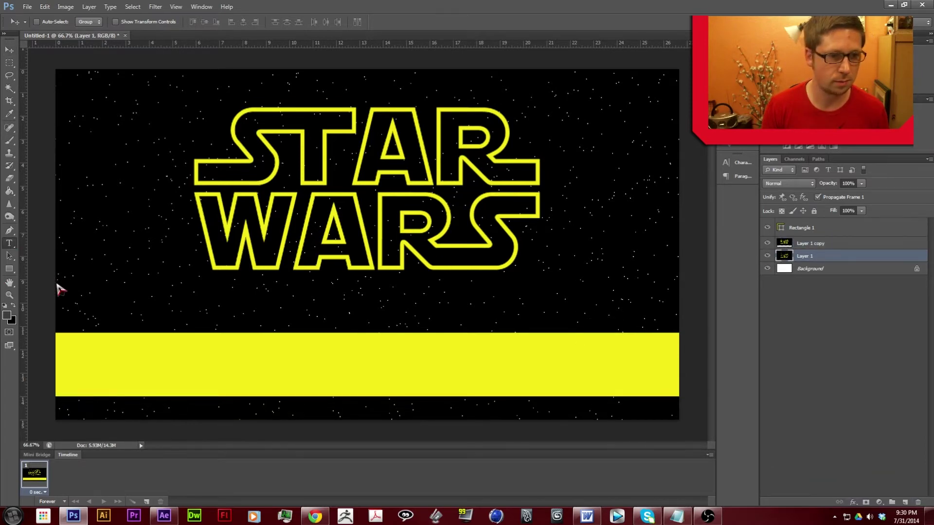
pyautogui.moveTo(55, 288); pyautogui.dragTo(678, 319)
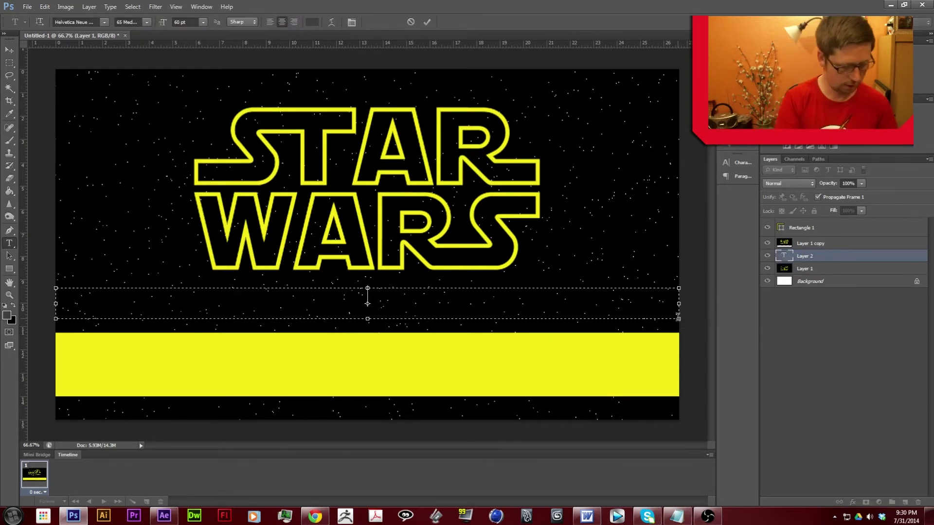
pyautogui.write('Ep')
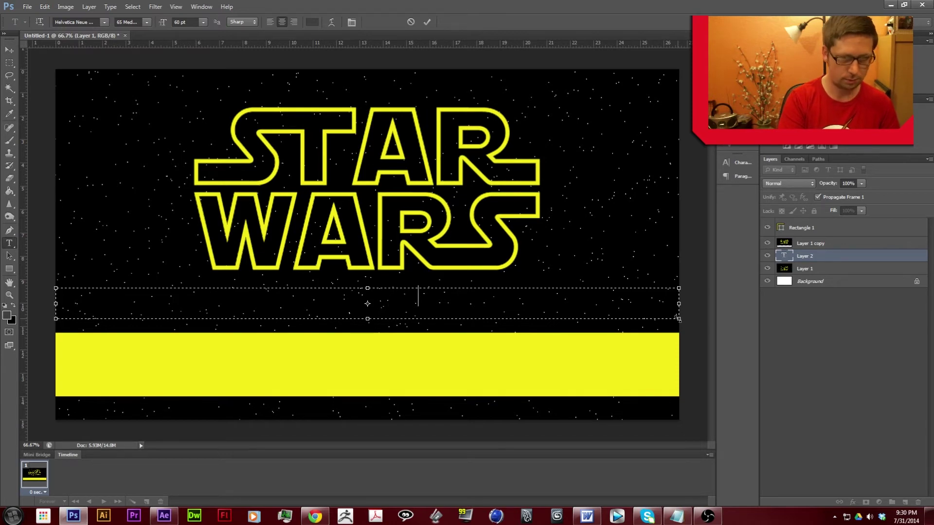
pyautogui.click(10, 49)
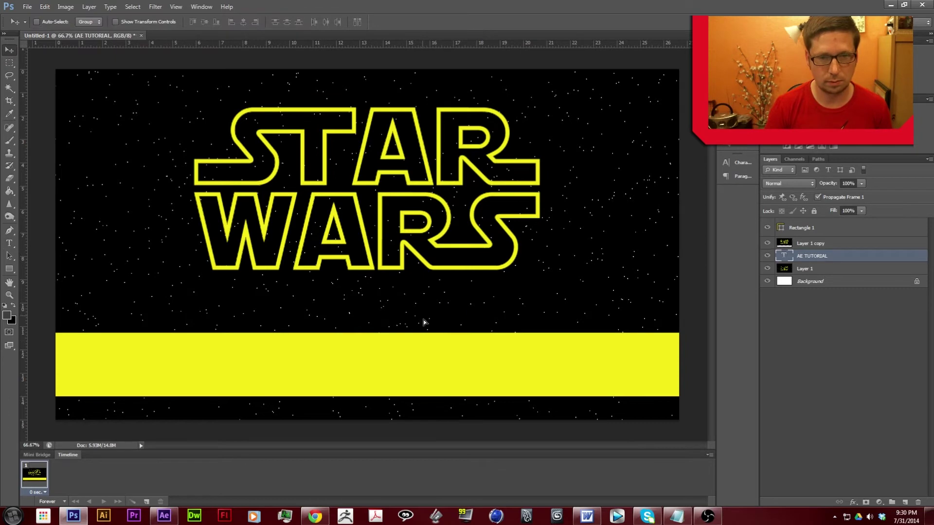
pyautogui.moveTo(854, 252); pyautogui.dragTo(851, 221)
pyautogui.click(10, 243)
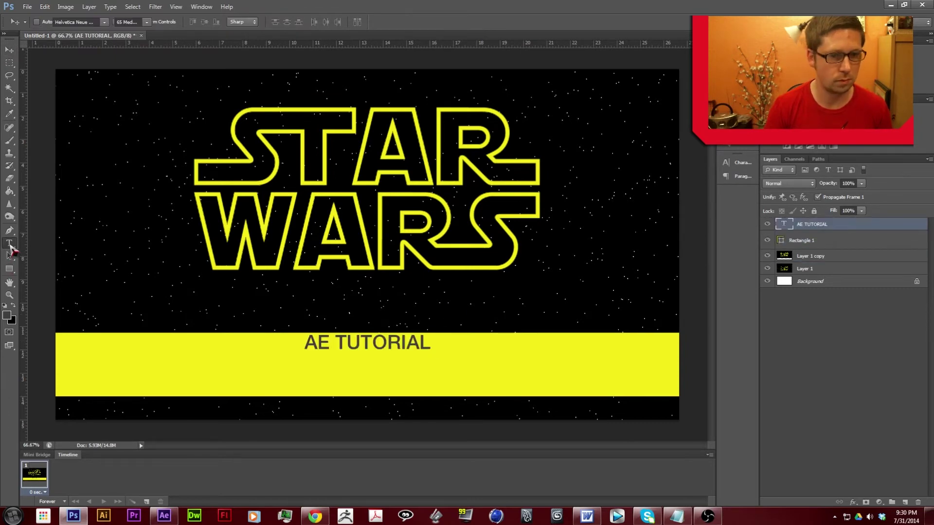
# Enlarge the AE TUTORIAL text to about 122 pt and nudge it down into the bar.
pyautogui.click(347, 343)
pyautogui.hotkey('ctrl', 'a')
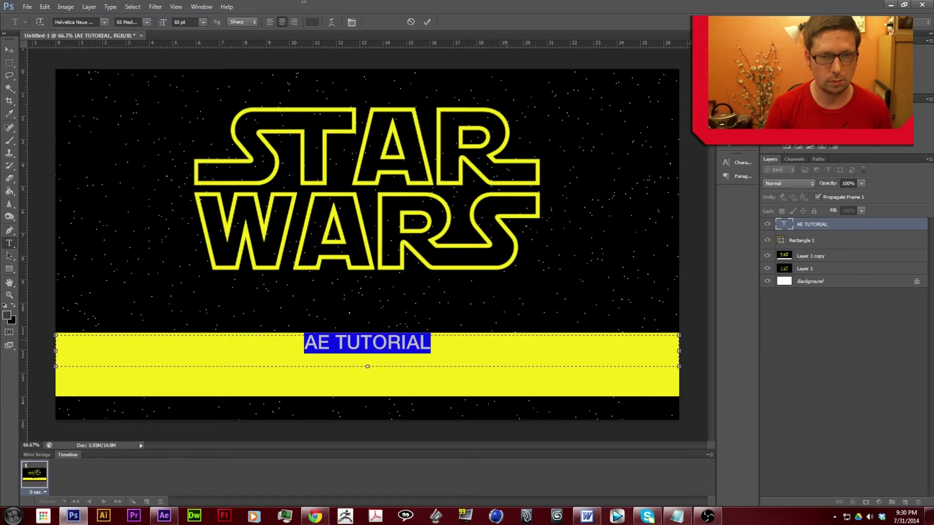
pyautogui.click(204, 22)
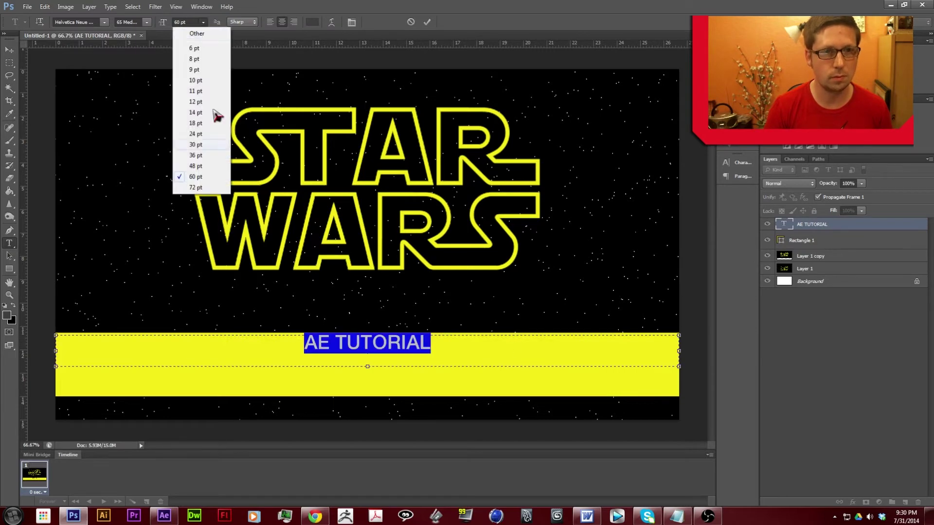
pyautogui.click(213, 191)
pyautogui.click(174, 22)
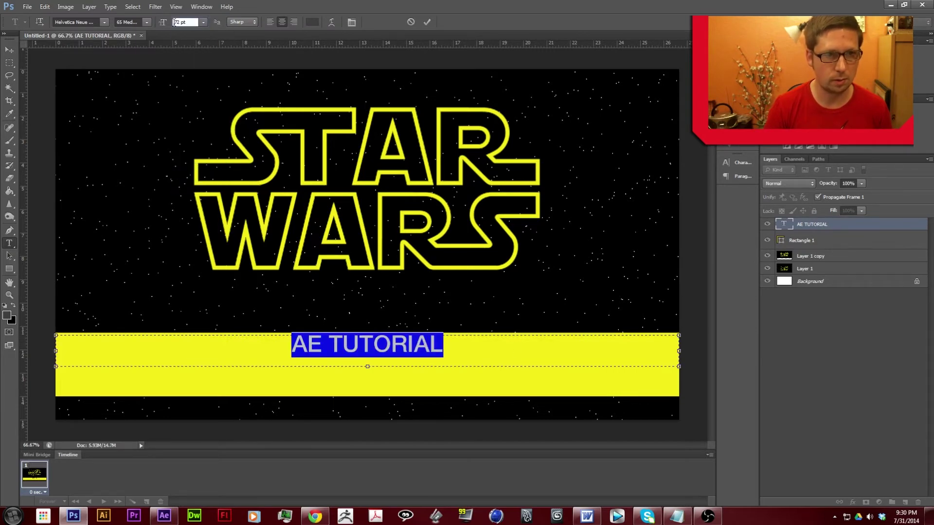
pyautogui.hotkey('shift', 'Up')
pyautogui.hotkey('shift', 'Up')
pyautogui.hotkey('shift', 'Up')
pyautogui.hotkey('shift', 'Up')
pyautogui.hotkey('shift', 'Up')
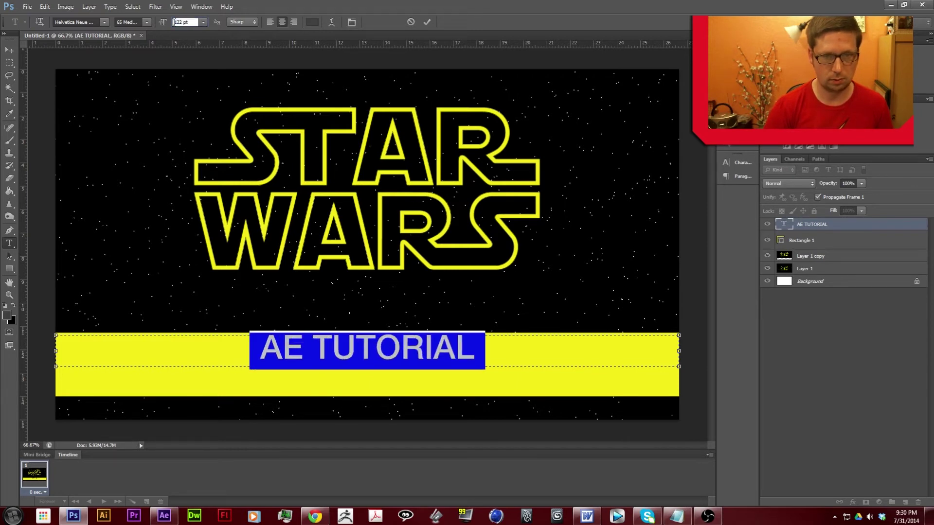
pyautogui.click(9, 50)
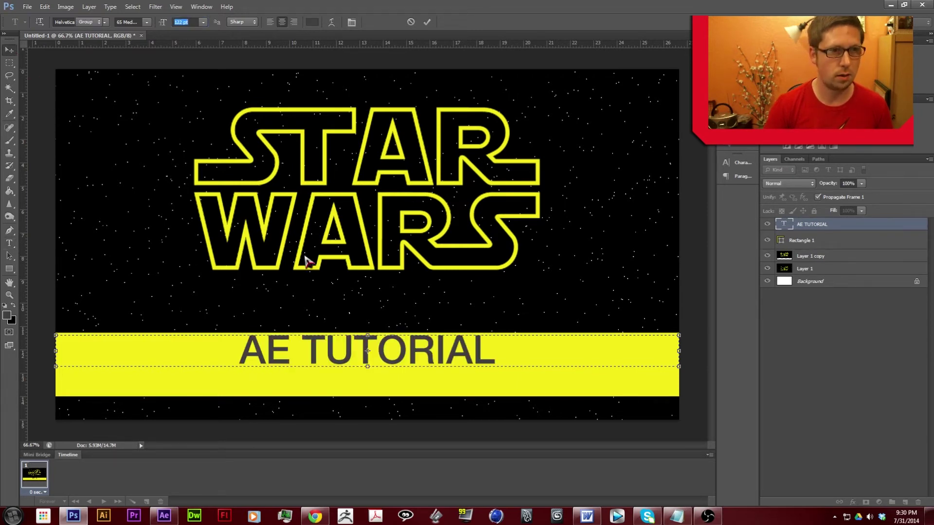
pyautogui.hotkey('shift', 'Down')
pyautogui.hotkey('shift', 'Down')
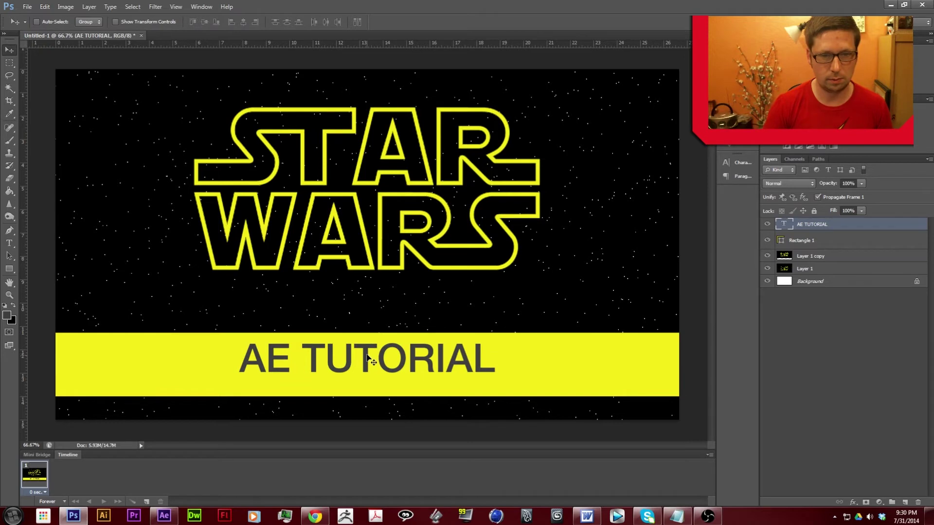
pyautogui.hotkey('shift', 'Down')
pyautogui.hotkey('shift', 'Down')
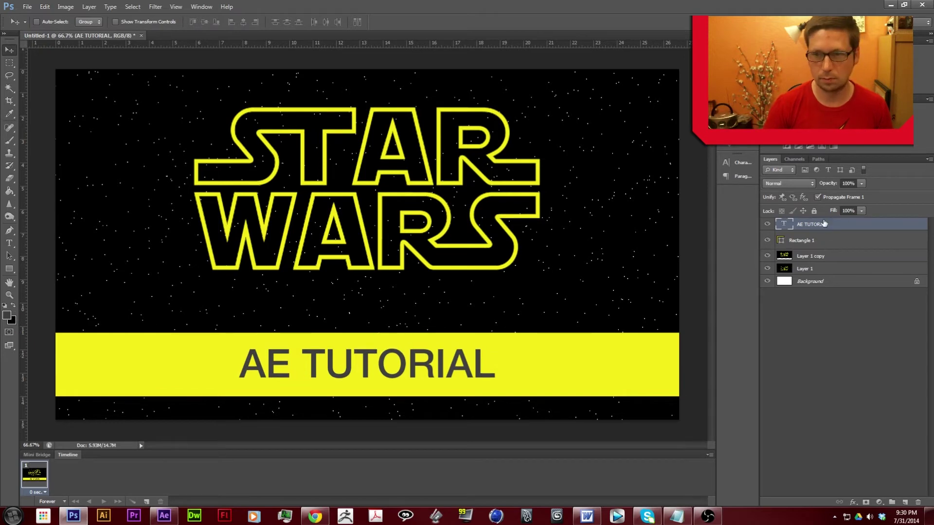
# Change the AE TUTORIAL text colour to black.
pyautogui.click(10, 244)
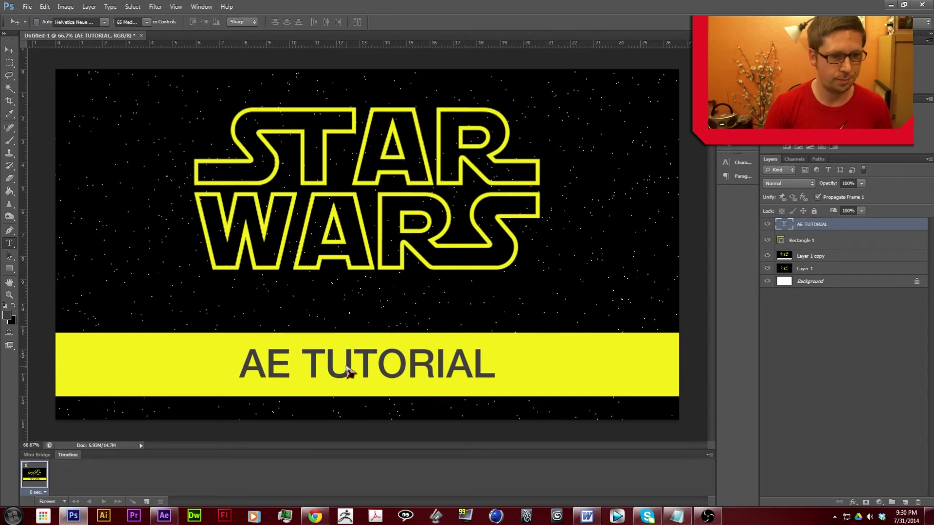
pyautogui.click(299, 363)
pyautogui.hotkey('ctrl', 'a')
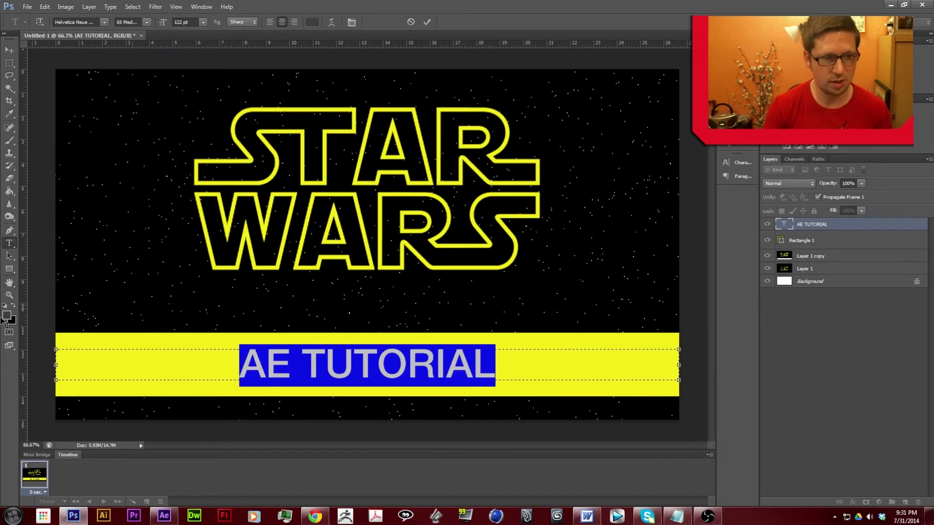
pyautogui.click(314, 22)
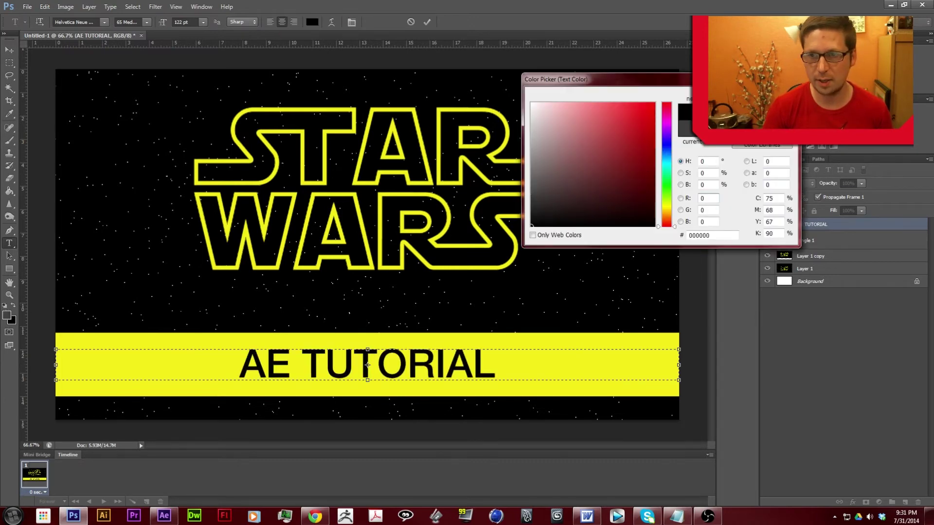
pyautogui.press('Return')
pyautogui.hotkey('ctrl', 'Return')
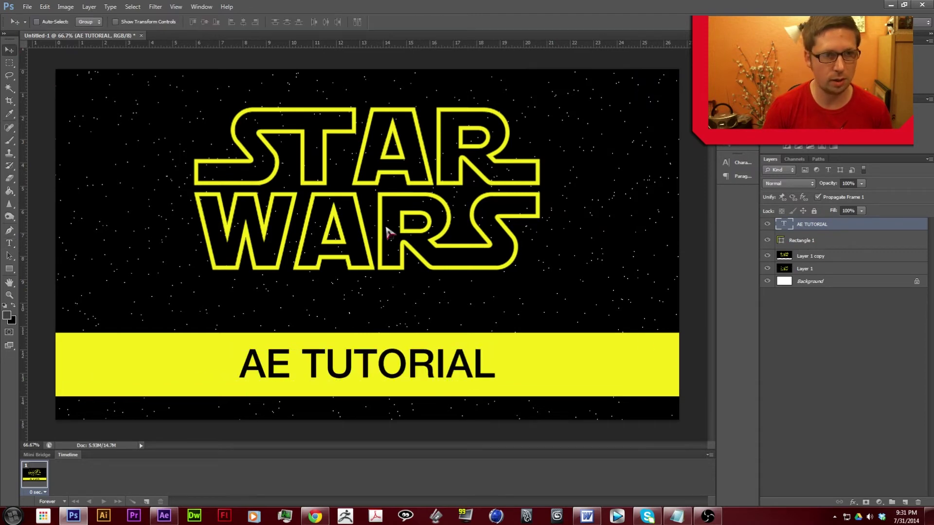
# Resize the image to 50 percent width and height, giving 960 × 540 pixels.
pyautogui.click(67, 11)
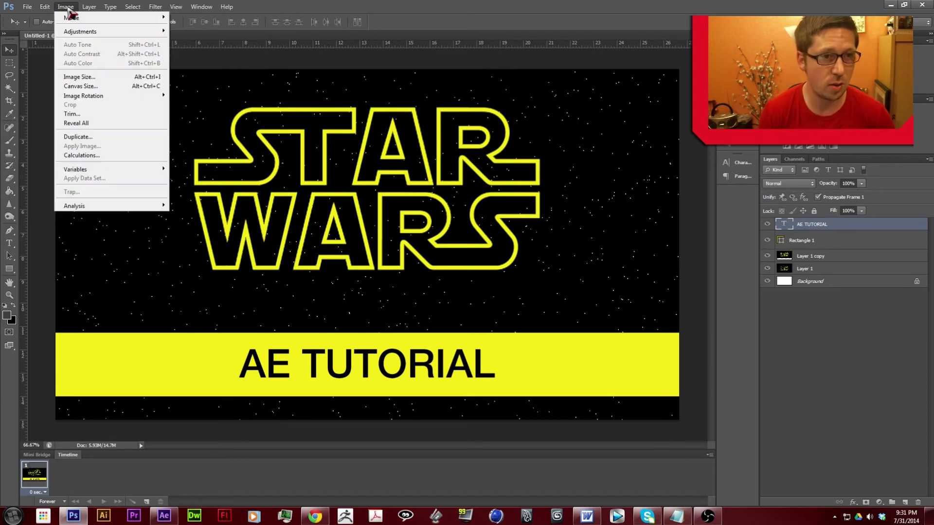
pyautogui.click(95, 87)
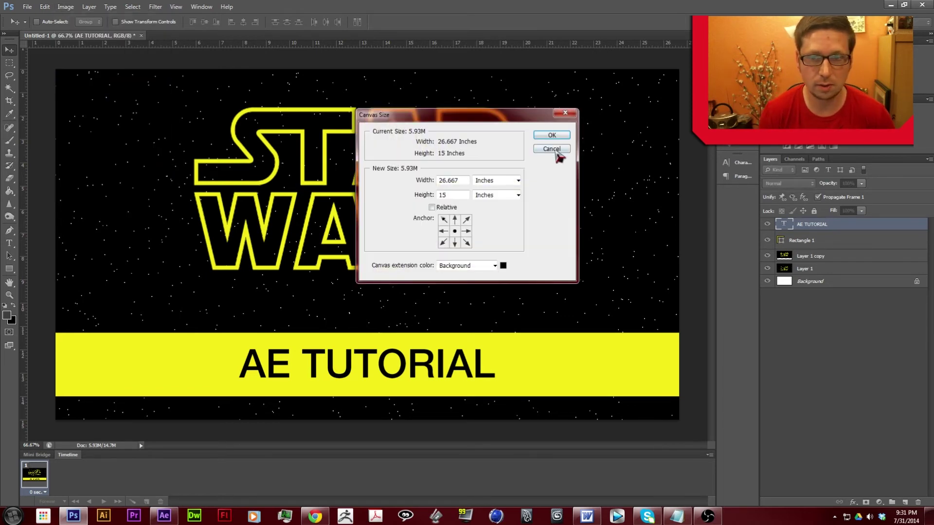
pyautogui.press('Escape')
pyautogui.click(65, 7)
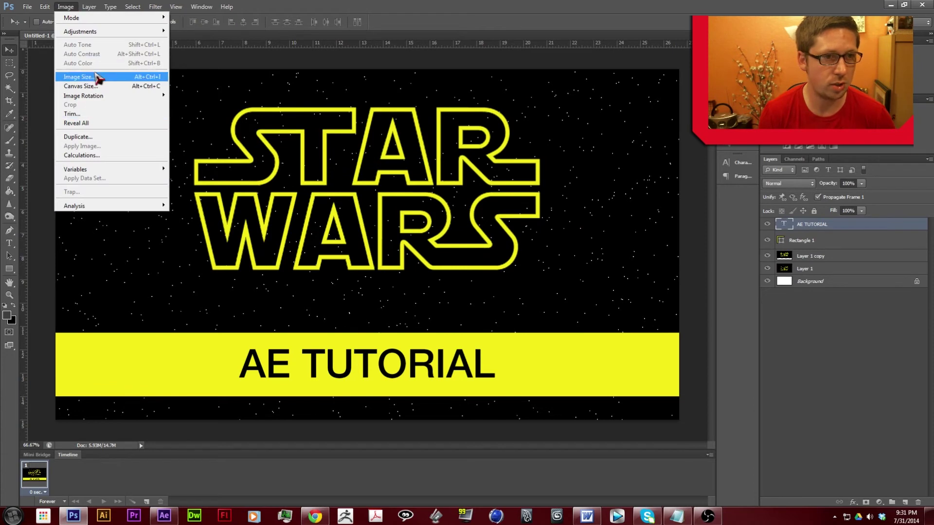
pyautogui.click(96, 76)
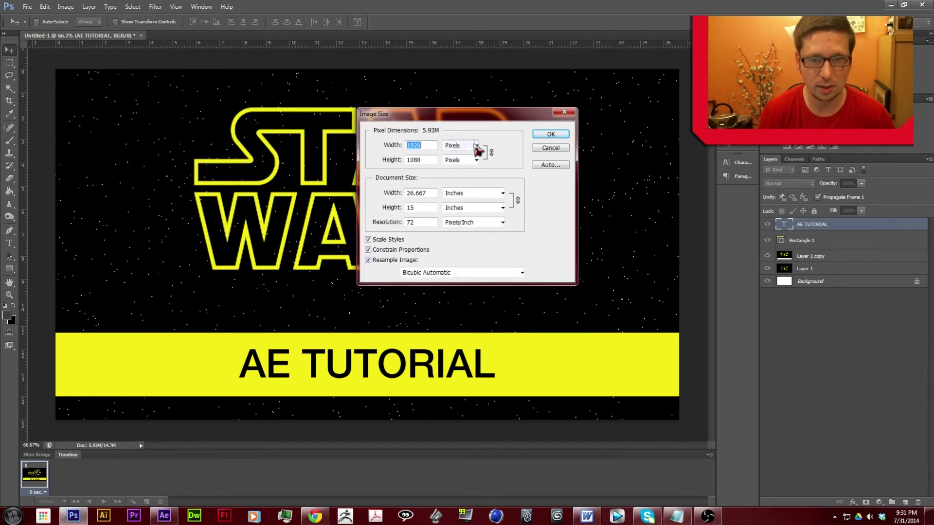
pyautogui.click(473, 144)
pyautogui.click(454, 155)
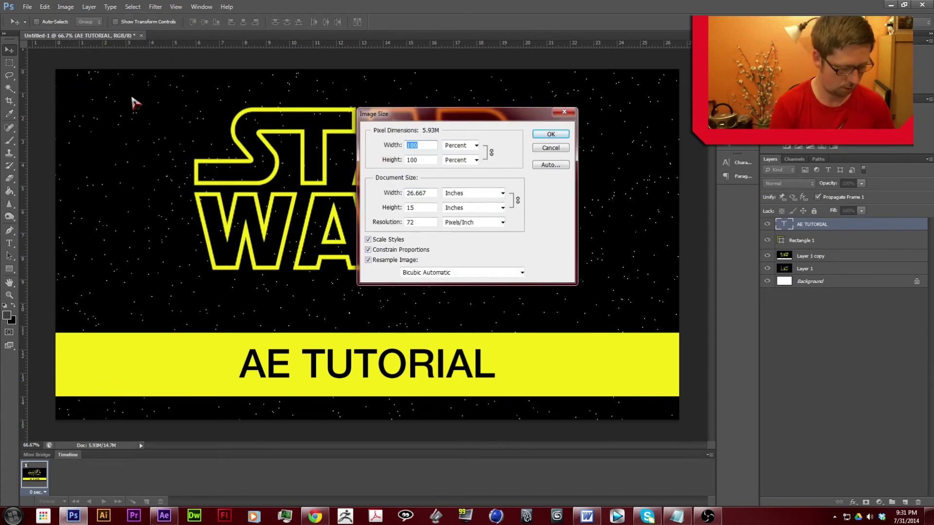
pyautogui.write('50')
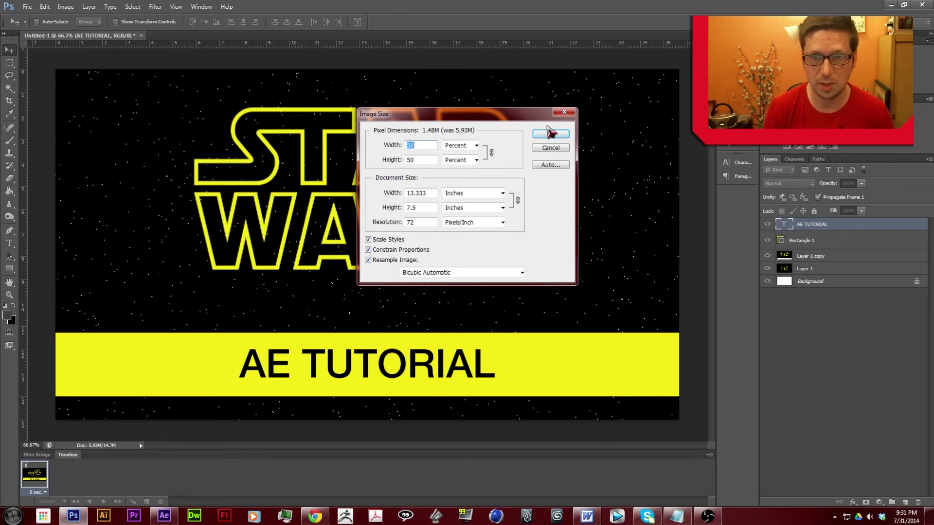
pyautogui.click(551, 135)
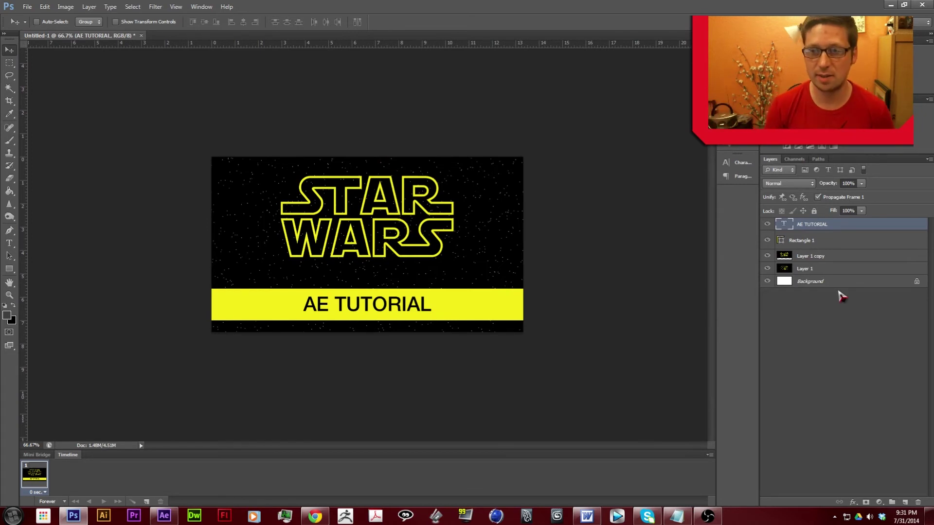
# Nudge the Layer 1 copy STAR WARS logo slightly down toward the yellow bar.
pyautogui.click(830, 254)
pyautogui.press('Down')
pyautogui.press('Down')
pyautogui.press('Down')
pyautogui.press('Down')
pyautogui.press('Down')
pyautogui.press('Down')
pyautogui.press('Down')
pyautogui.press('Down')
pyautogui.press('Down')
pyautogui.press('Down')
pyautogui.press('Down')
pyautogui.press('Down')
pyautogui.press('Down')
pyautogui.press('Down')
pyautogui.press('Down')
pyautogui.press('Down')
pyautogui.press('Down')
pyautogui.press('Down')
pyautogui.press('Down')
pyautogui.press('Down')
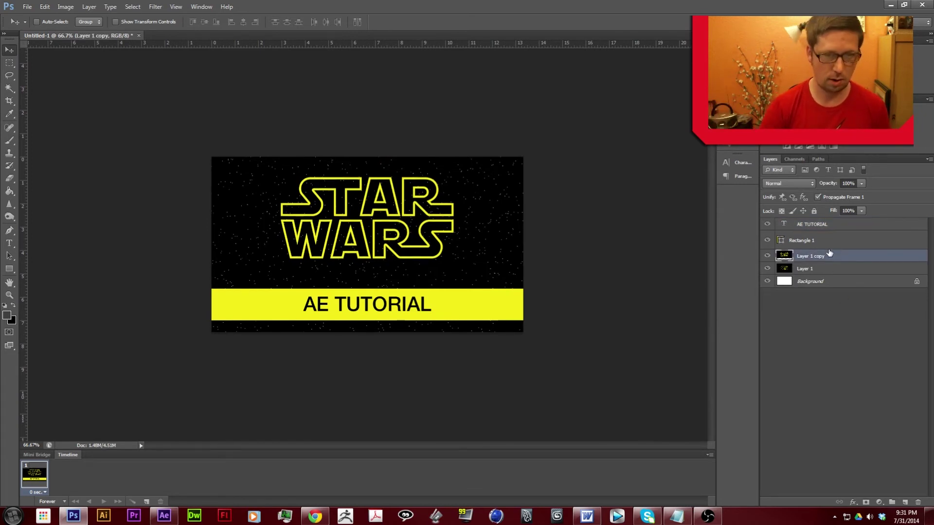